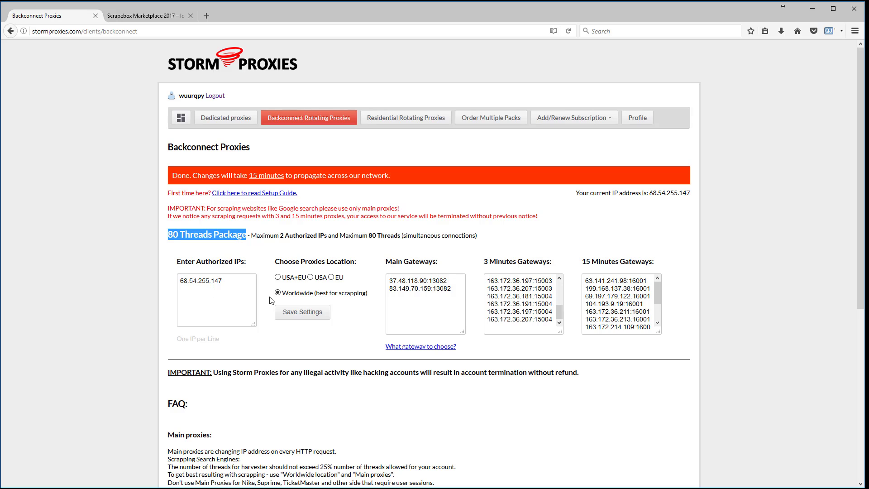
Step: Save the backconnect proxy settings with the Worldwide (best for scrapping) proxy location
left_click(302, 311)
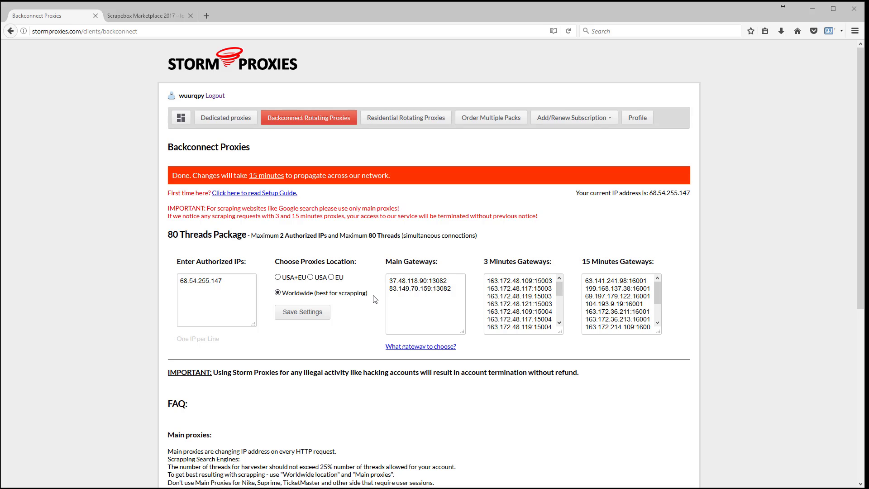
left_click_drag(376, 299, 331, 295)
left_click(342, 295)
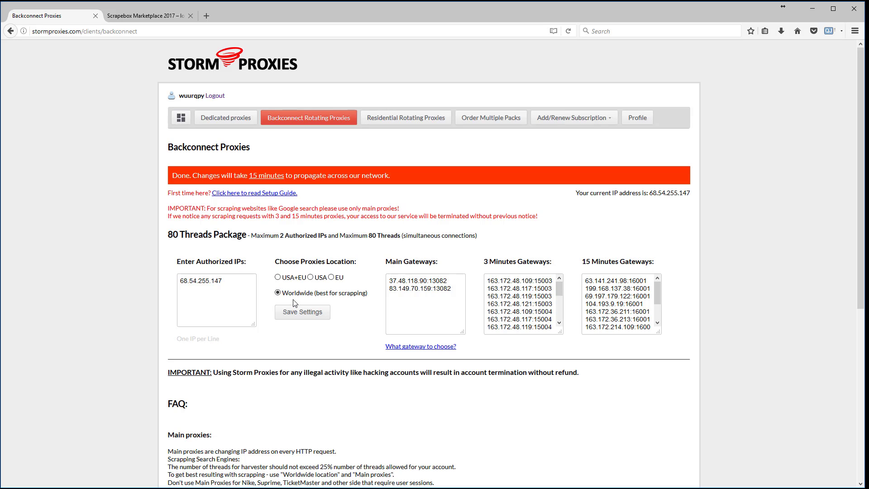
left_click(301, 312)
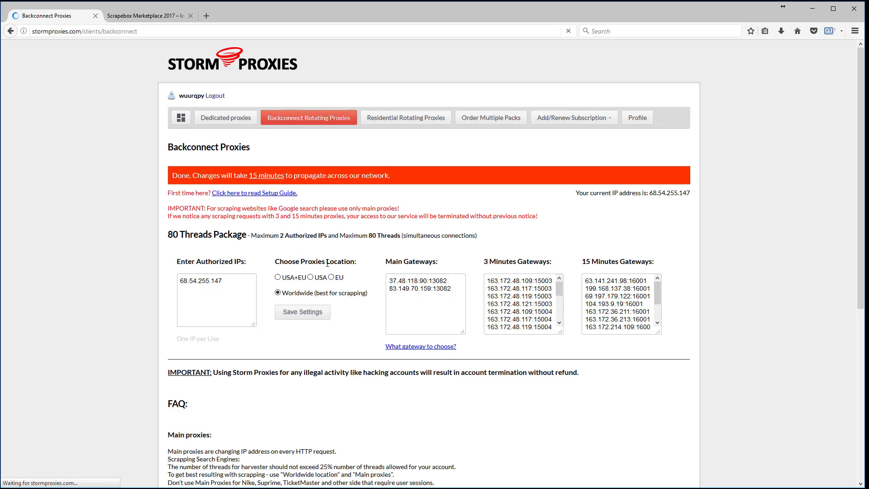
left_click_drag(173, 176, 409, 178)
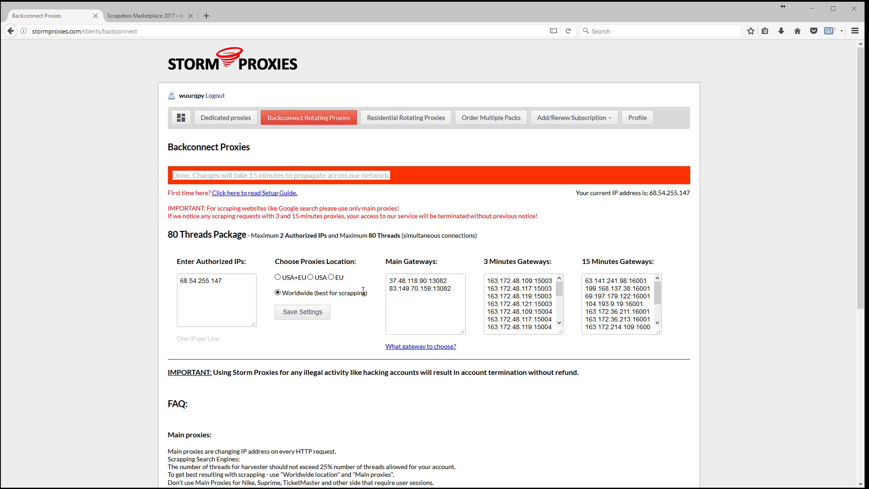
Step: Copy both proxy addresses from the Main Gateways list on the Storm Proxies page
left_click(423, 288)
key("ctrl+c")
right_click(422, 288)
left_click(436, 316)
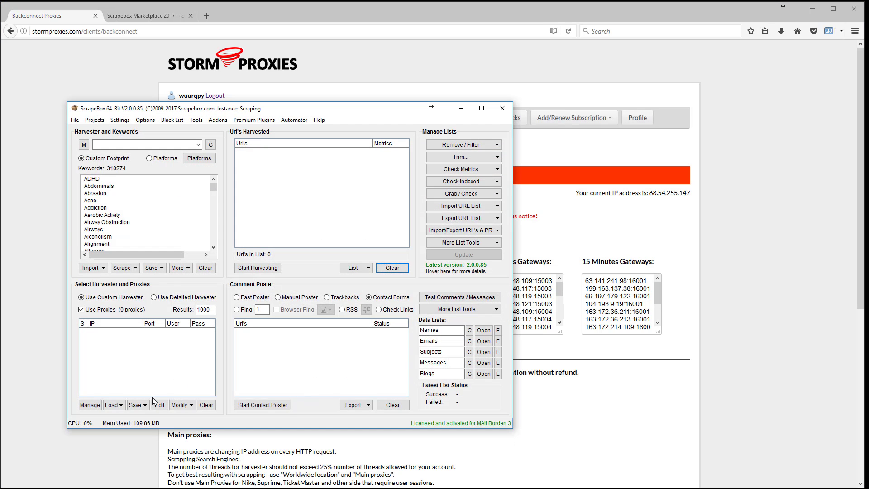
Step: Switch to the ScrapeBox Scraping instance, paste the copied gateways into its proxy editor and save the proxy list
left_click(111, 405)
left_click(140, 409)
right_click(276, 196)
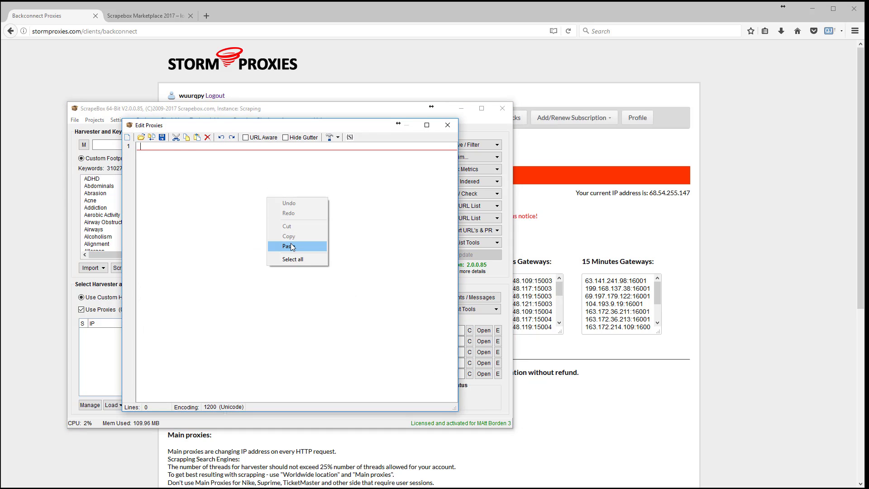
left_click(294, 245)
left_click(163, 138)
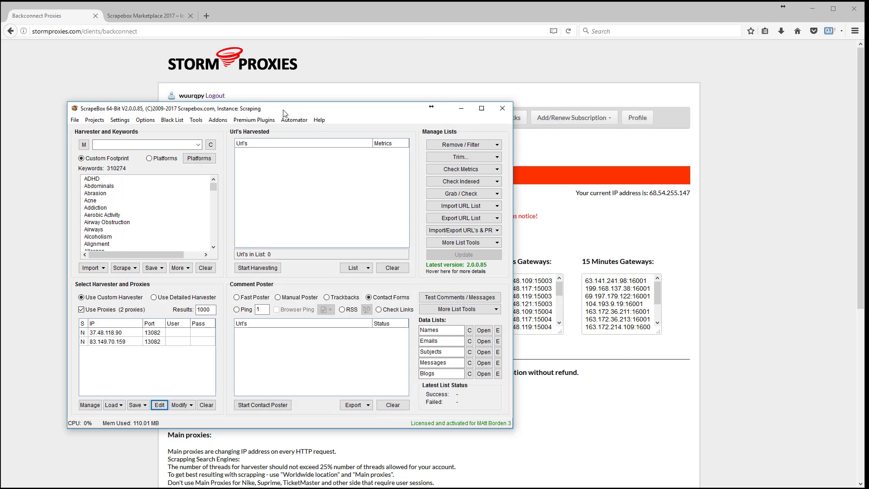
Step: Test the two loaded gateway proxies in ScrapeBox's ProxyManager, review their results and close the manager
left_click_drag(284, 113, 406, 114)
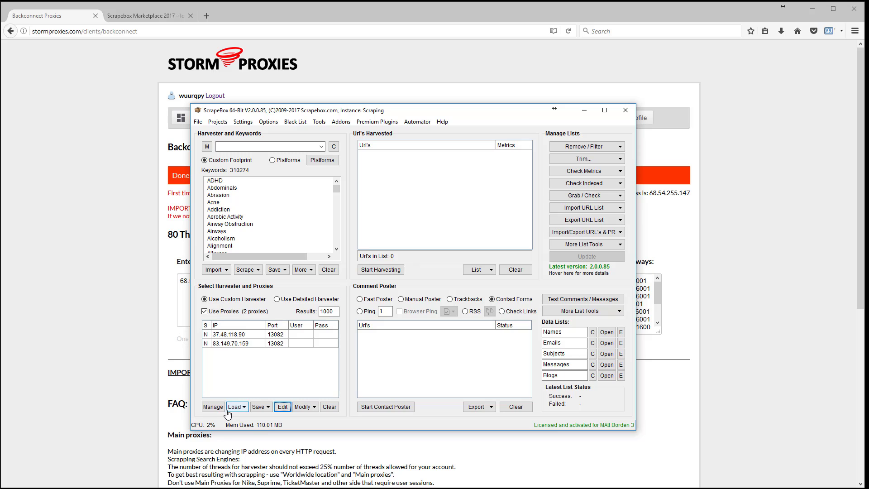
left_click(212, 407)
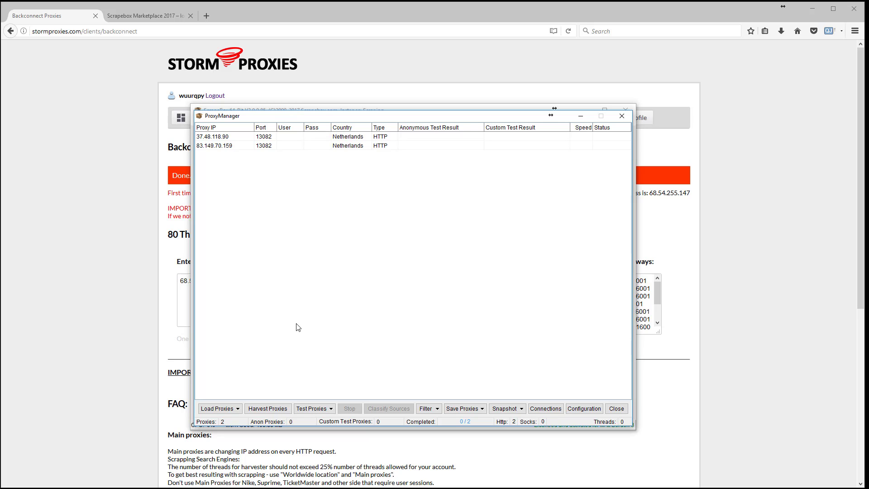
left_click(312, 408)
left_click(324, 422)
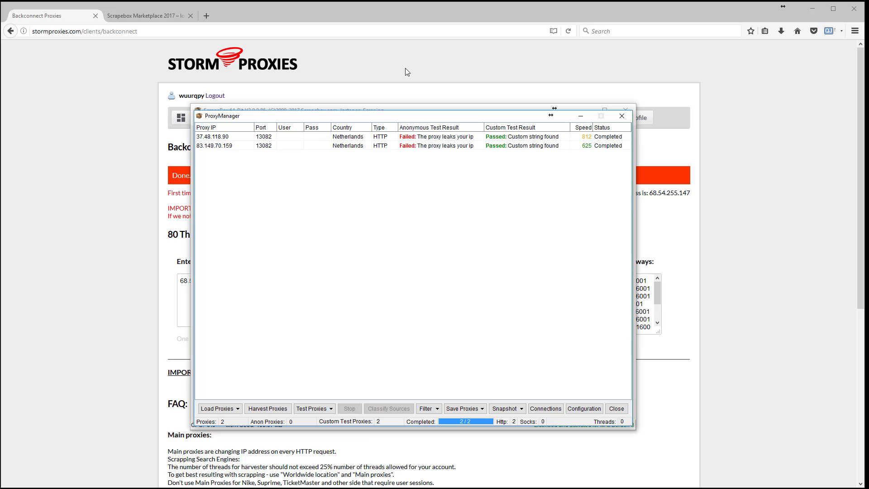
left_click_drag(401, 118, 460, 118)
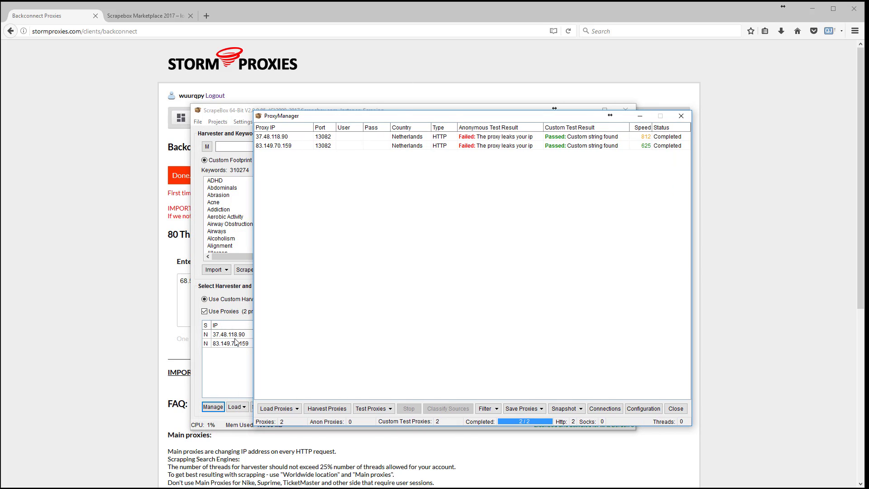
left_click(251, 346)
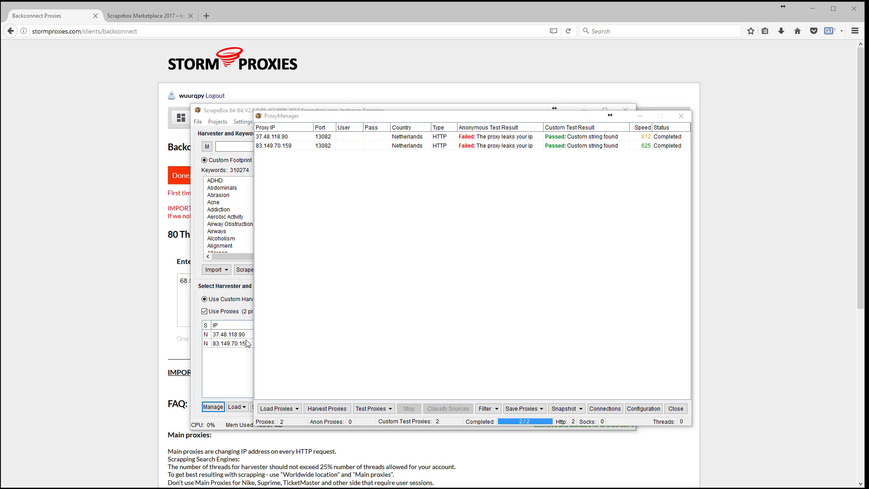
left_click_drag(330, 117, 332, 118)
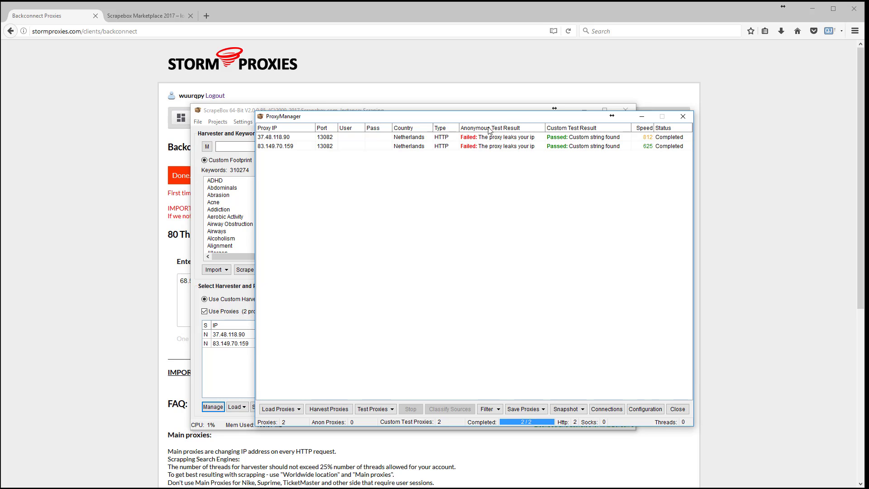
left_click(678, 409)
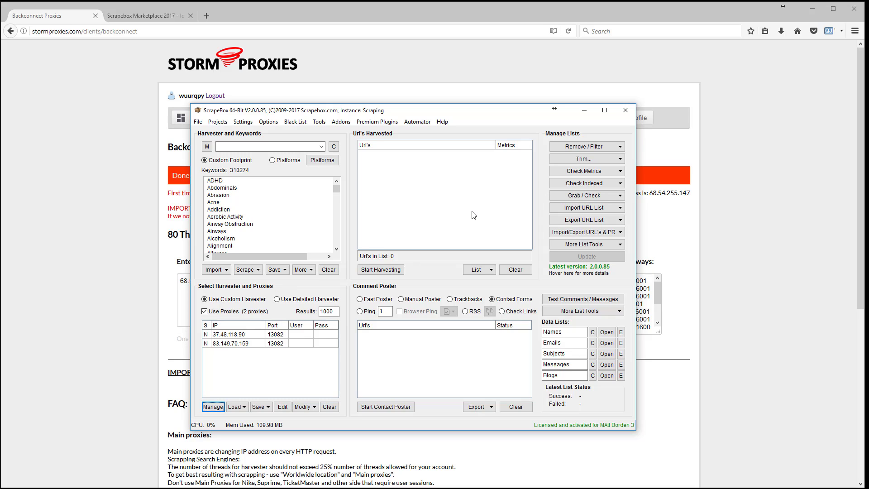
Step: Open the connections and timeout settings, and check the harvester connections against the package's thread allowance and FAQ limits on the Storm Proxies page
left_click(243, 123)
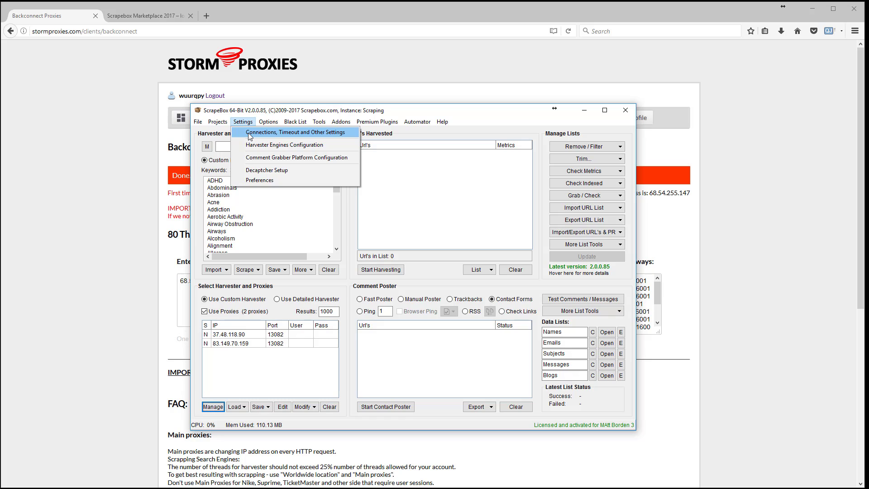
left_click(250, 134)
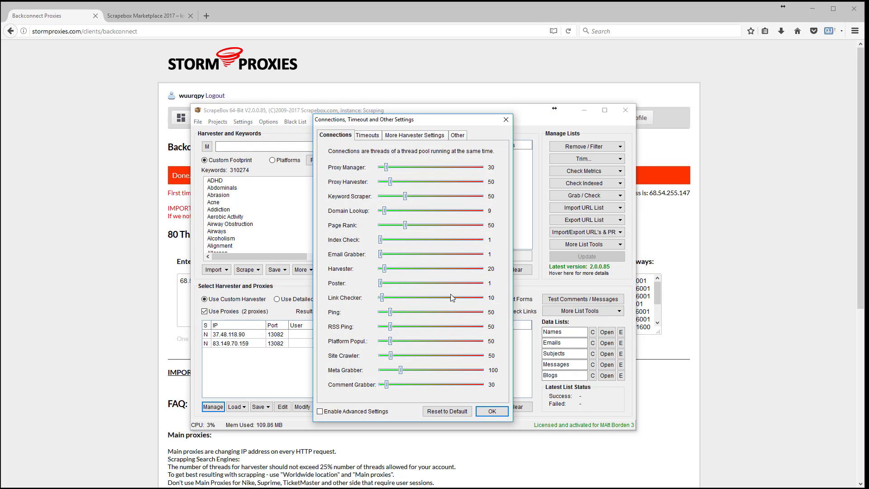
left_click(119, 196)
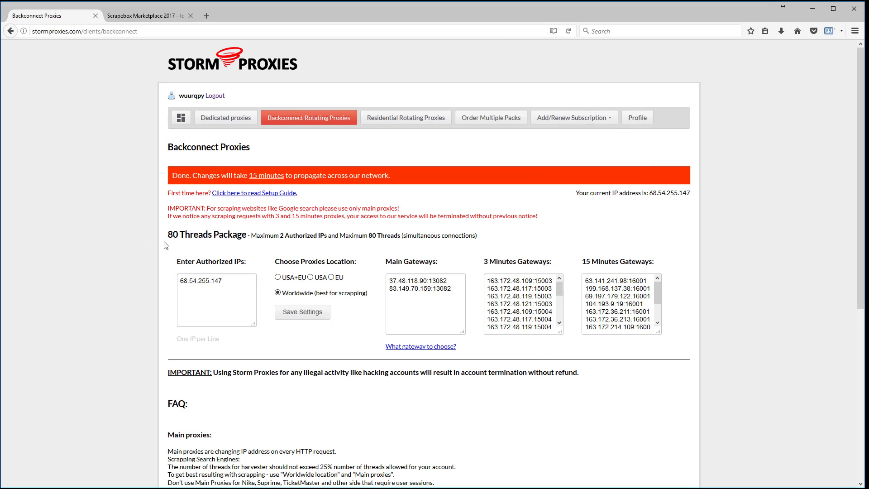
mouse_move(168, 234)
left_mouse_down()
mouse_move(250, 234)
mouse_move(182, 235)
left_mouse_up()
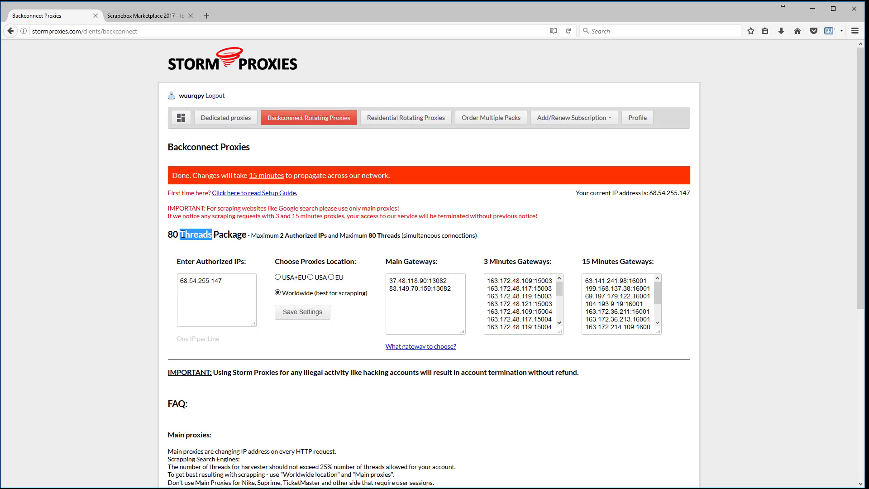
left_click_drag(168, 234, 179, 233)
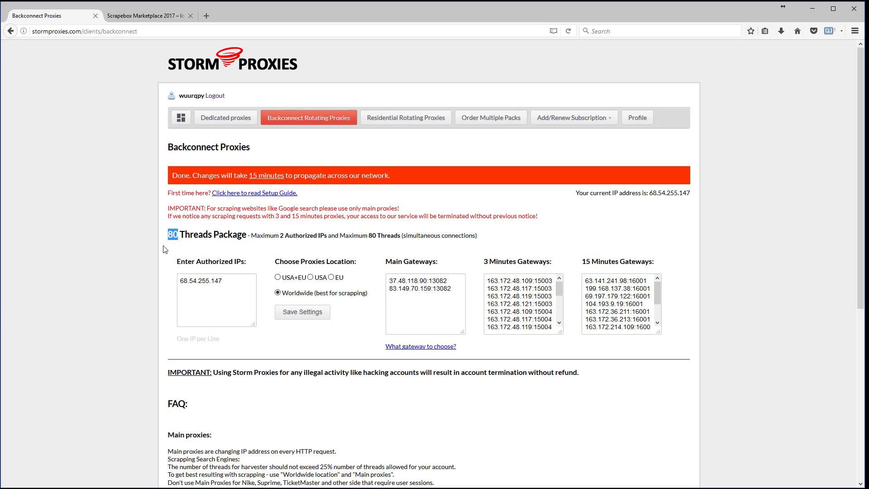
scroll(138, 261, "down", 4)
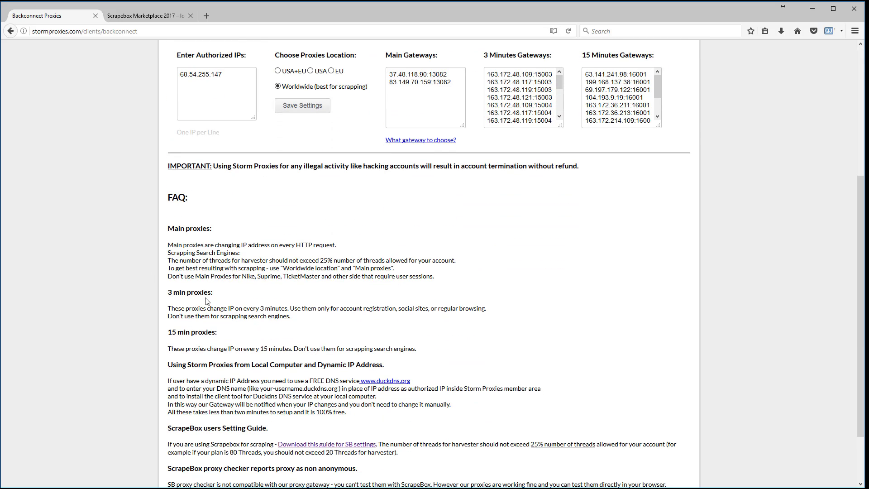
scroll(163, 326, "down", 2)
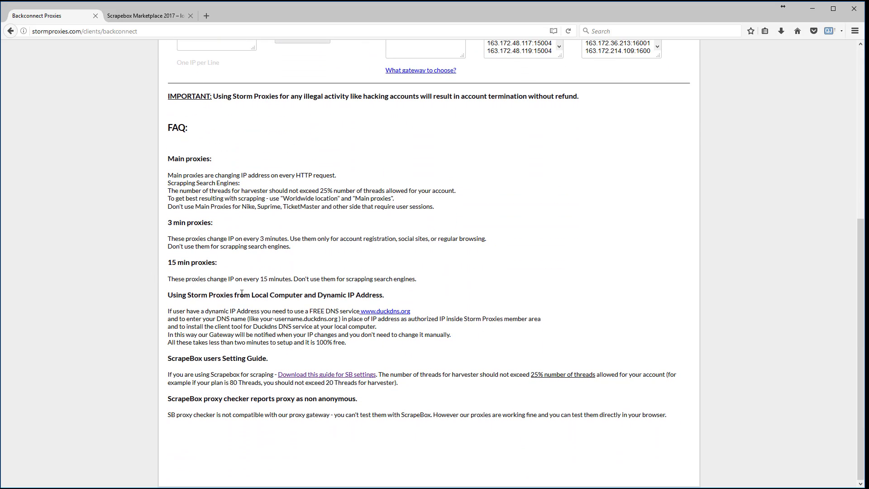
left_click_drag(169, 191, 476, 194)
left_click(476, 194)
scroll(476, 195, "up", 10)
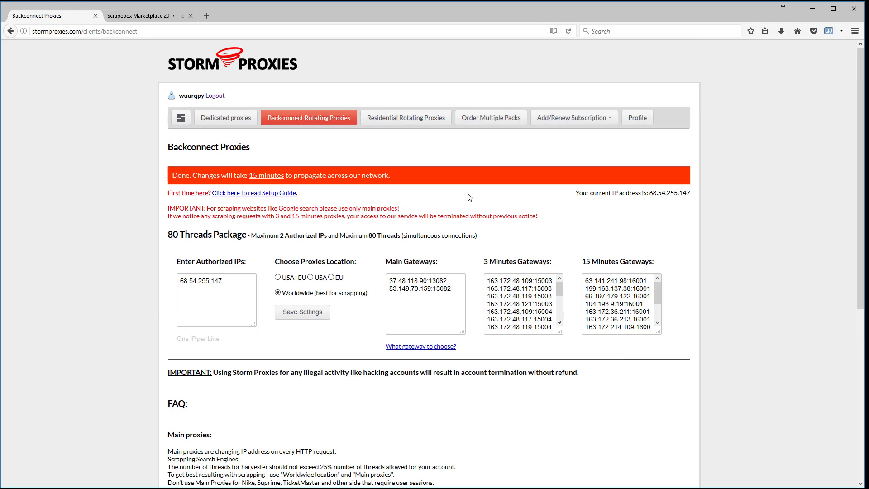
left_click_drag(168, 234, 203, 234)
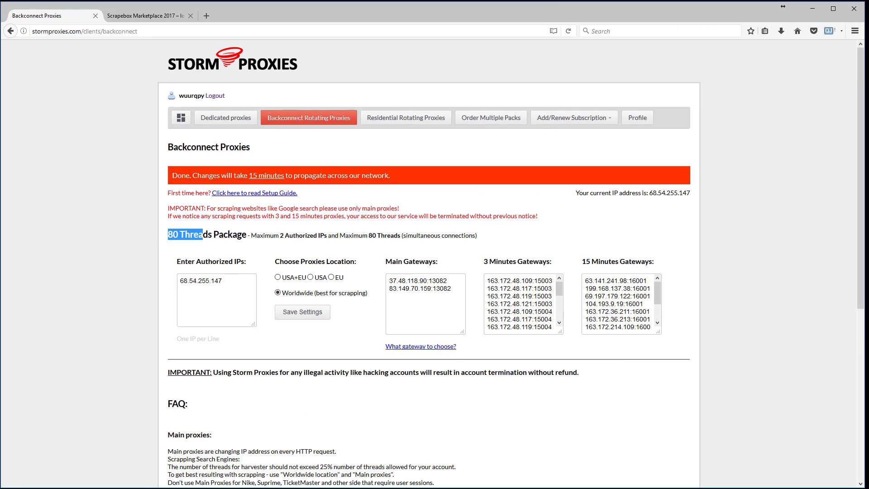
Step: Return to the ScrapeBox settings and review the harvester timeout and the additional harvester options, including minimum threads
key("alt+Tab")
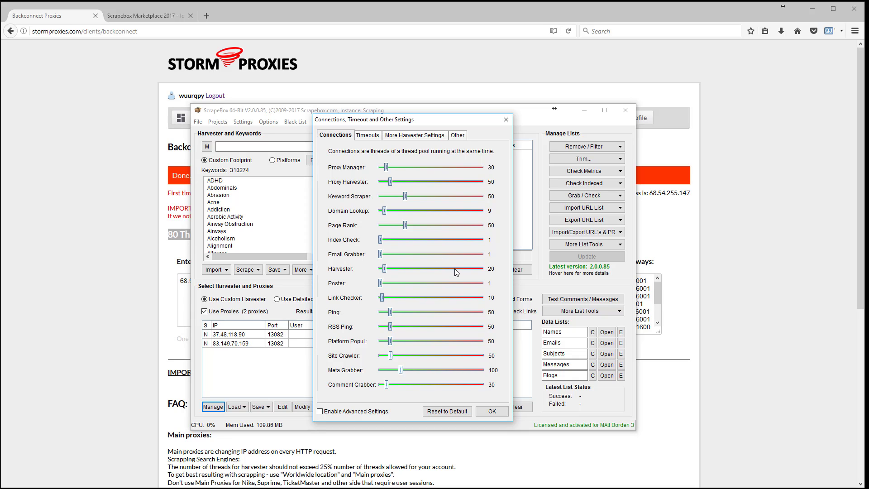
left_click(365, 135)
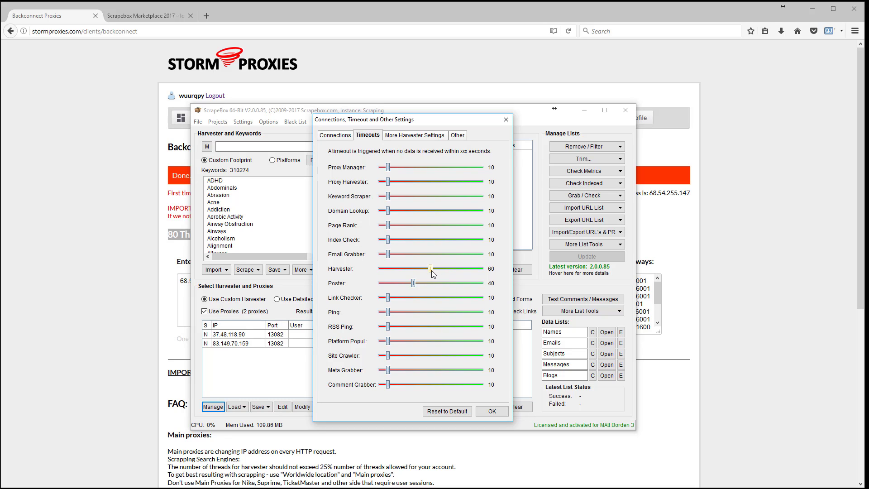
mouse_move(432, 270)
left_mouse_down()
mouse_move(404, 271)
mouse_move(432, 271)
left_mouse_up()
left_click(416, 136)
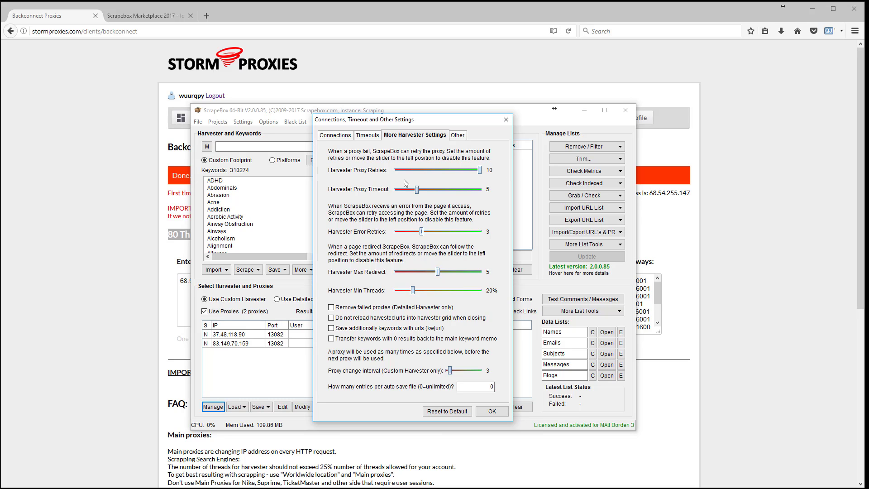
left_click_drag(384, 122, 455, 122)
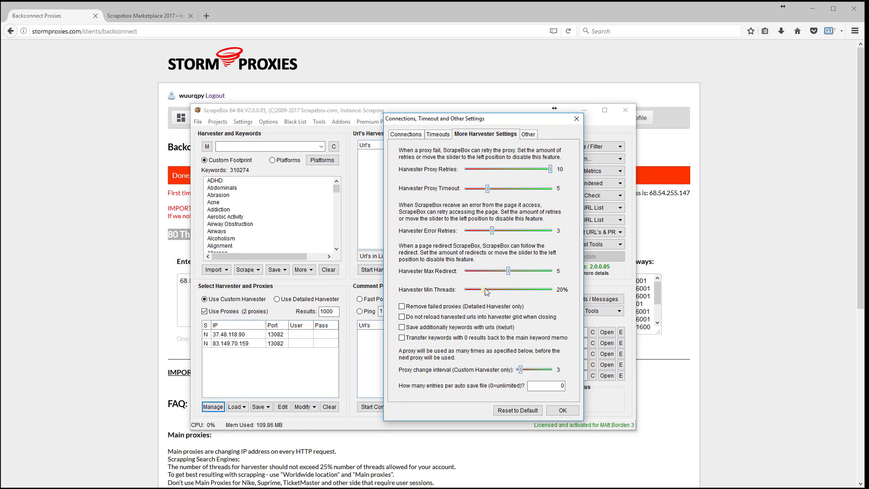
mouse_move(486, 291)
left_mouse_down()
mouse_move(598, 294)
mouse_move(451, 292)
mouse_move(479, 293)
left_mouse_up()
left_click(505, 292)
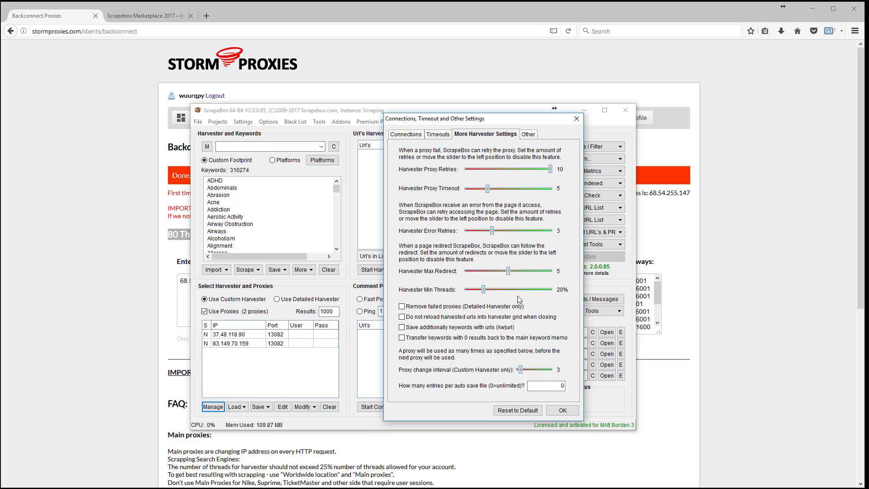
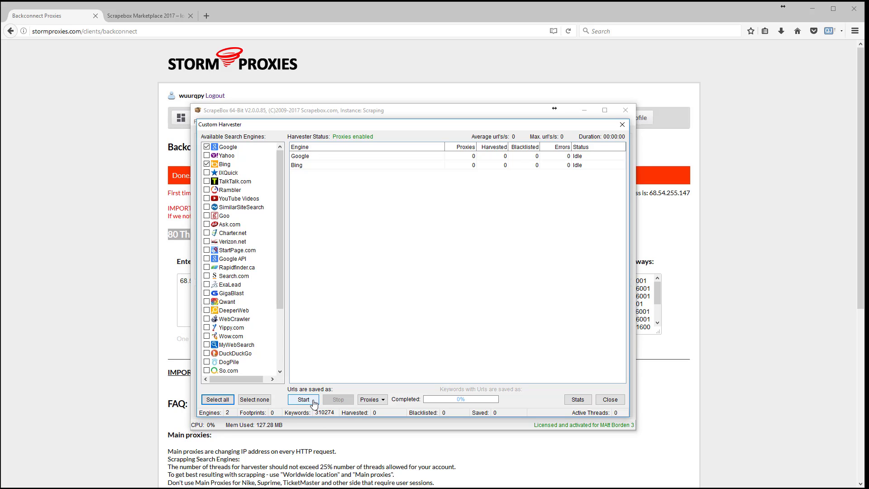
Step: Start harvesting URLs from Google and Bing in the Custom Harvester with proxies enabled, and move its window aside
left_click(371, 399)
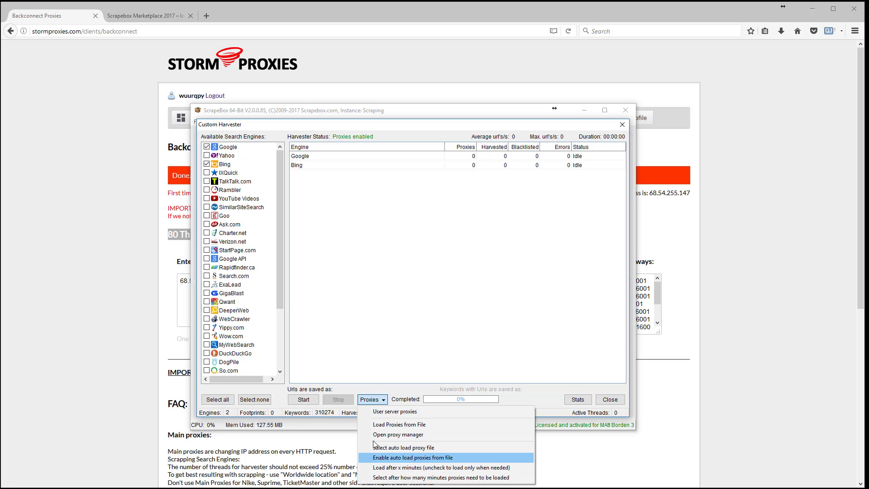
left_click(345, 344)
left_click(303, 399)
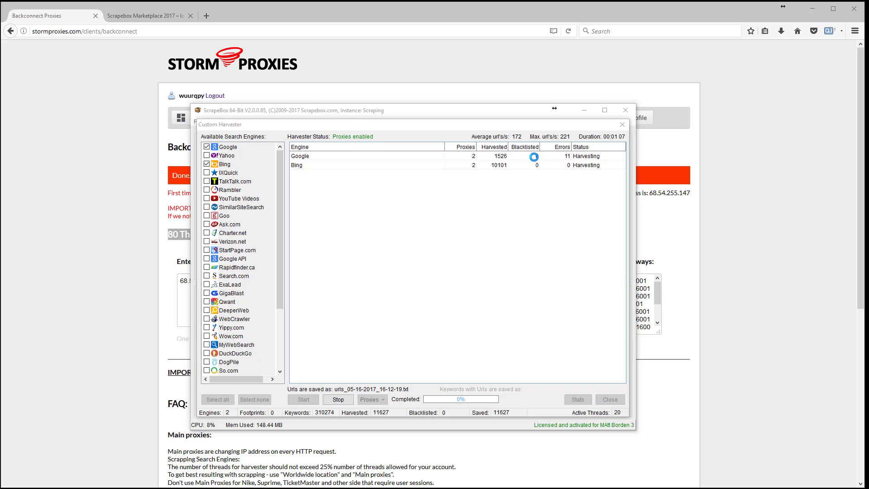
left_click_drag(349, 129, 424, 136)
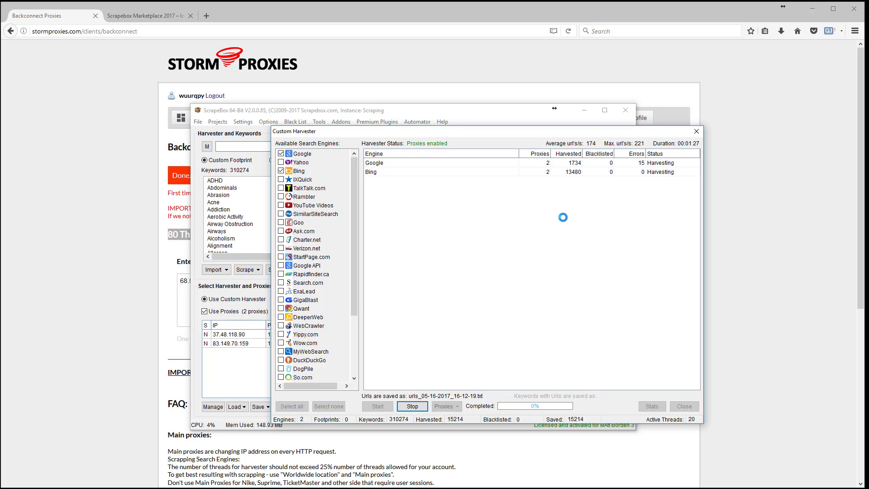
Step: Check the thread package on the Storm Proxies page and switch to the ScrapeBox Posting instance
left_click(159, 224)
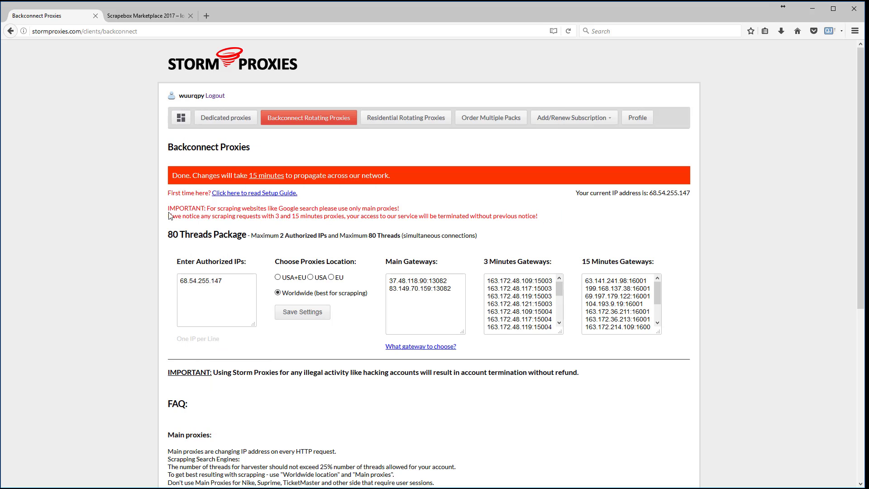
left_click_drag(168, 234, 247, 231)
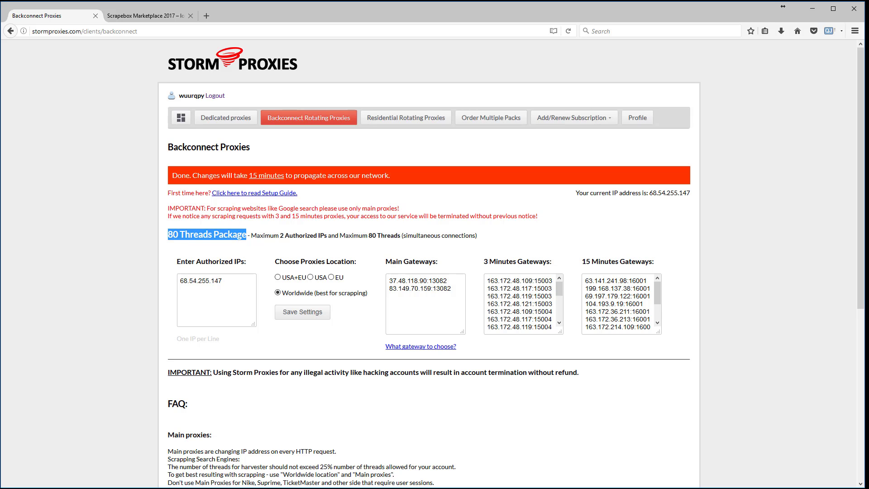
key("alt+Tab")
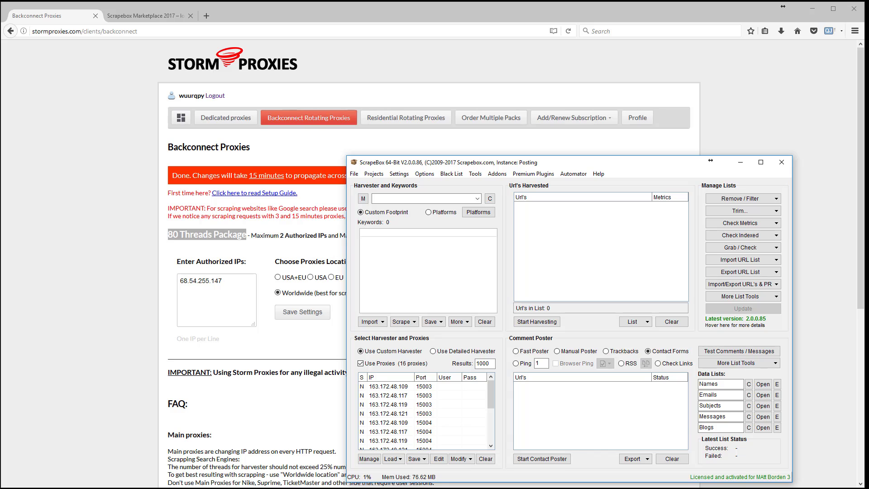
Step: Stop the Google and Bing harvest in the Scraping instance's Custom Harvester and switch to the Storm Proxies page
key("alt+Tab")
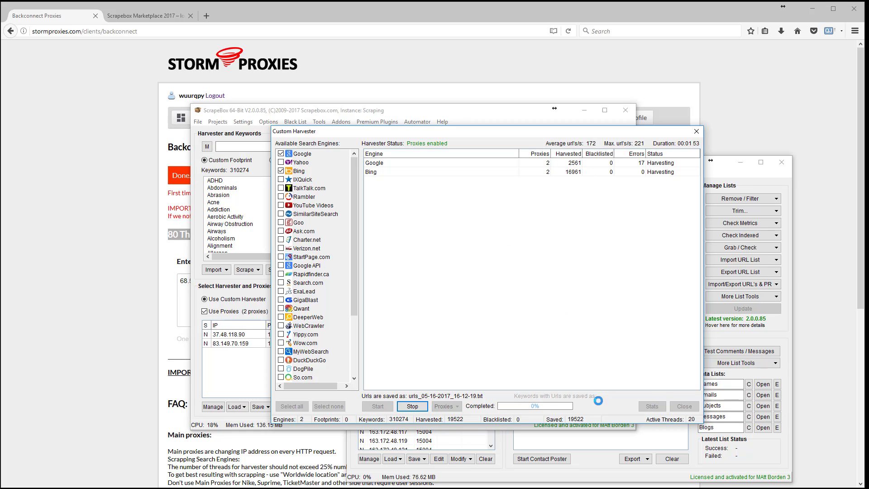
left_click(409, 404)
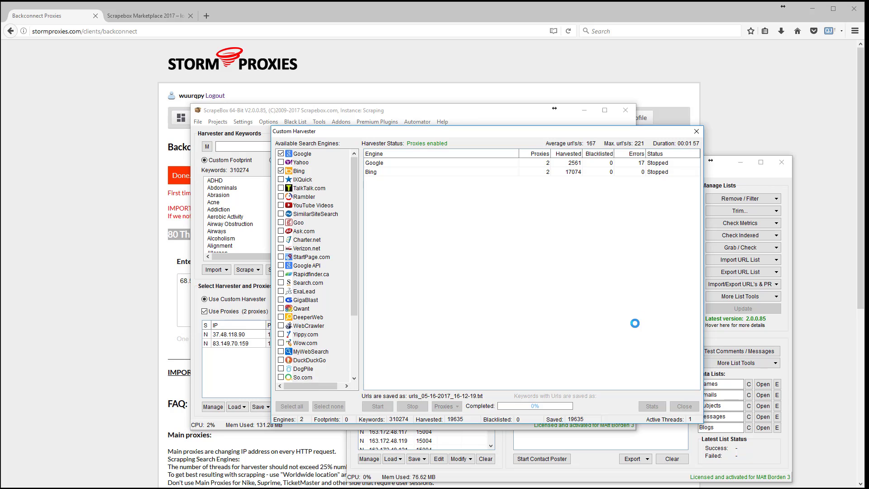
left_click(692, 135)
left_click(731, 118)
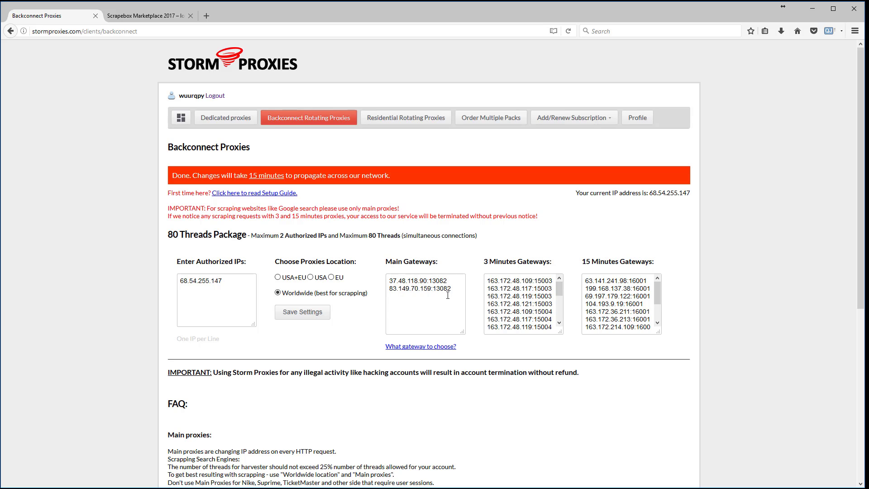
Step: Highlight the scraping warning and select the whole 3 Minutes Gateways list, and switch back to the ScrapeBox Posting instance
left_click_drag(167, 216, 317, 217)
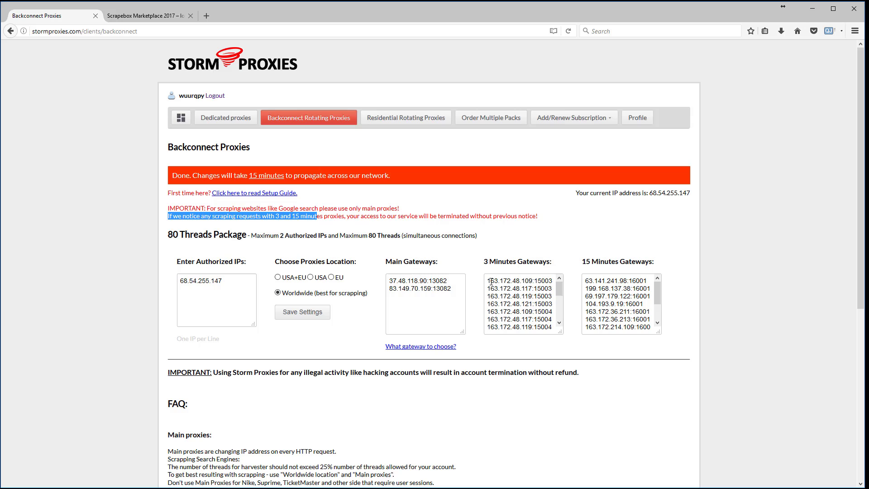
left_click(534, 305)
key("ctrl+a")
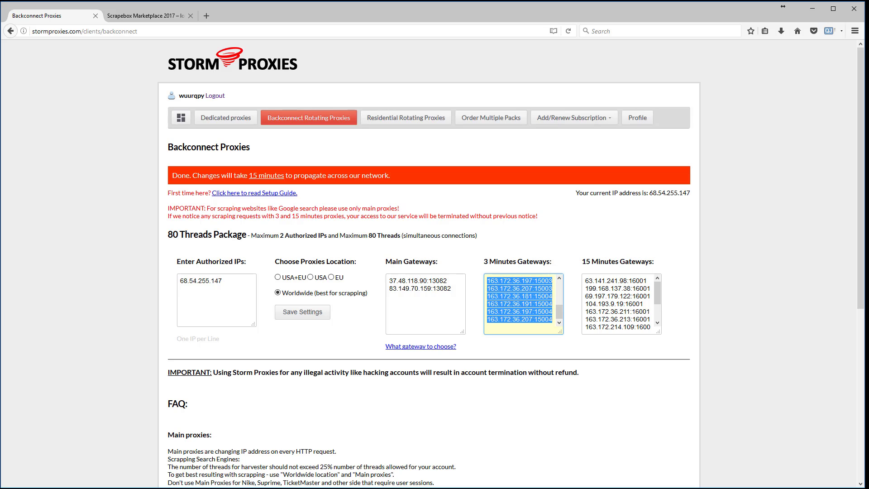
key("alt+Tab")
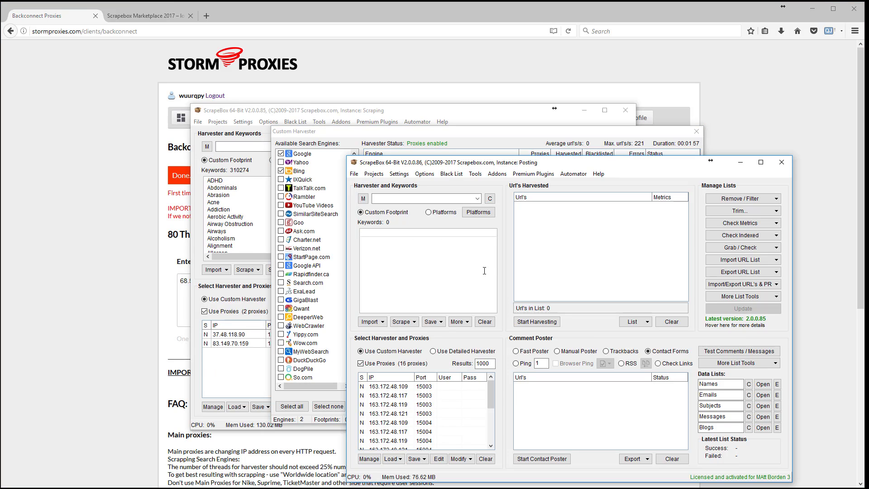
Step: Move the second ScrapeBox window up and name that instance Posting
left_click_drag(455, 165, 452, 129)
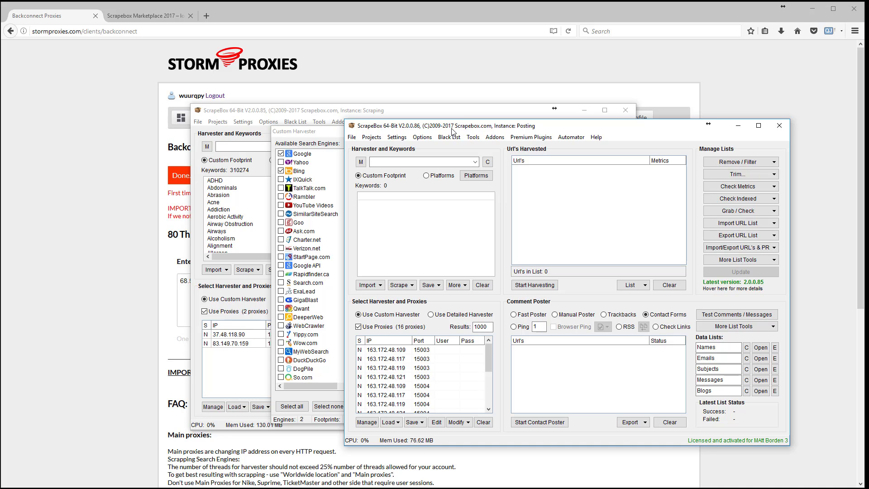
left_click(422, 137)
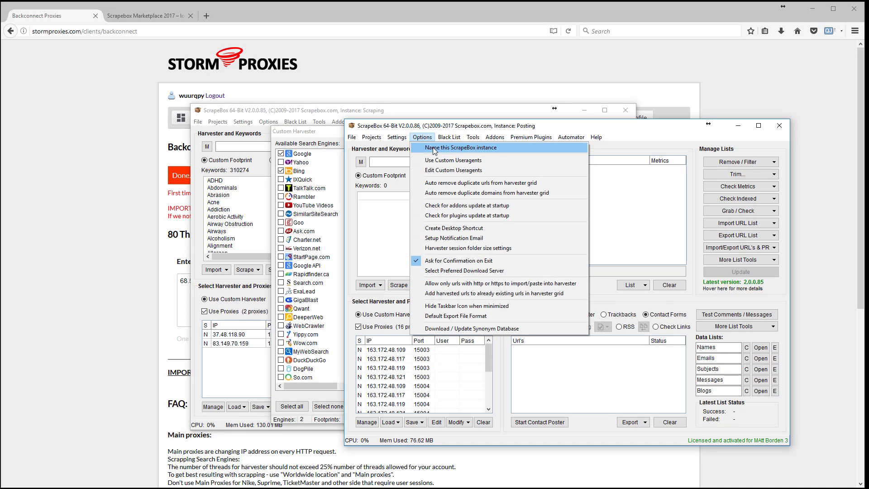
left_click(434, 151)
type("P")
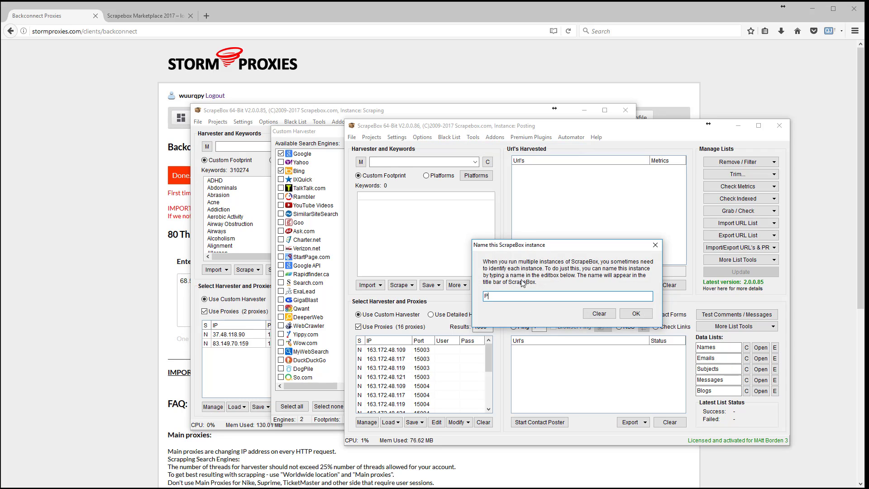
type("osting")
left_click(634, 315)
Step: Close the Custom Harvester and confirm Scraping as the name of the first ScrapeBox instance
left_click(316, 117)
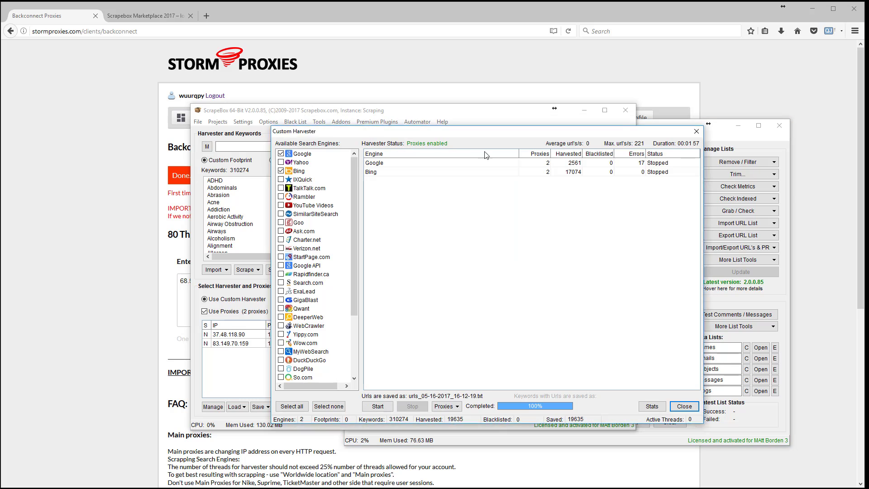
left_click(685, 407)
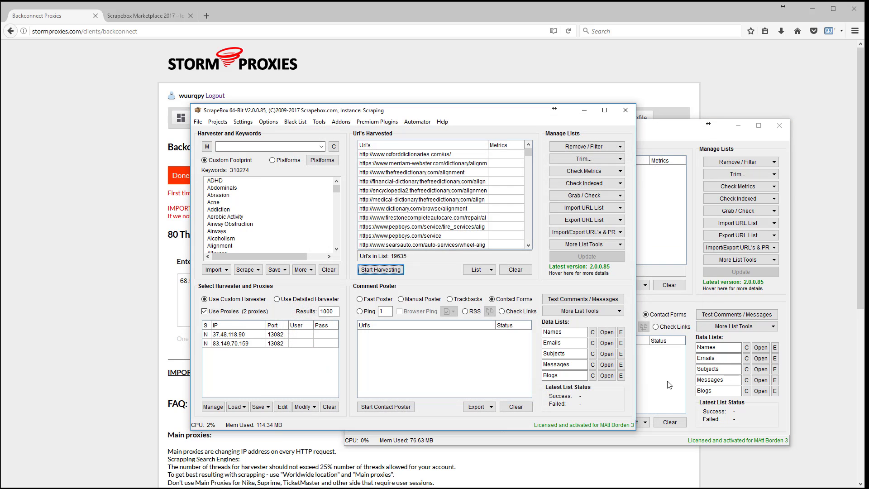
left_click(262, 125)
left_click(290, 132)
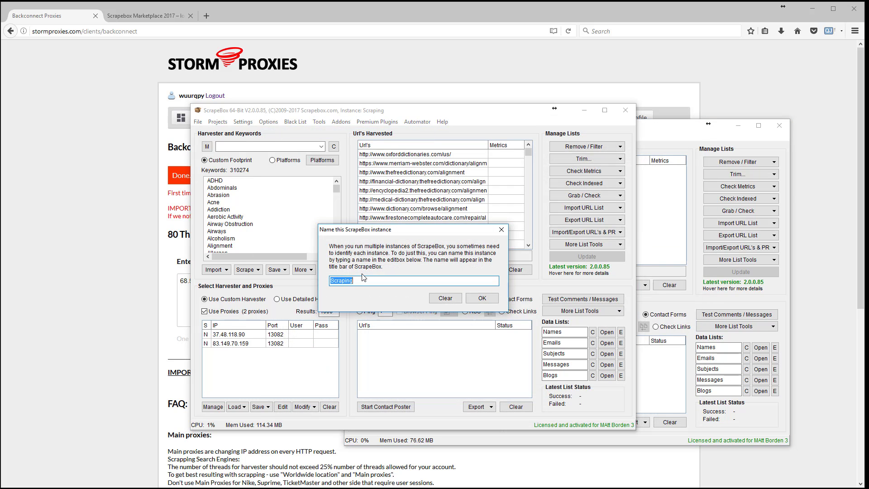
left_click(482, 298)
Step: Arrange the Scraping and Posting instances next to each other so both proxy lists can be seen
left_click(674, 139)
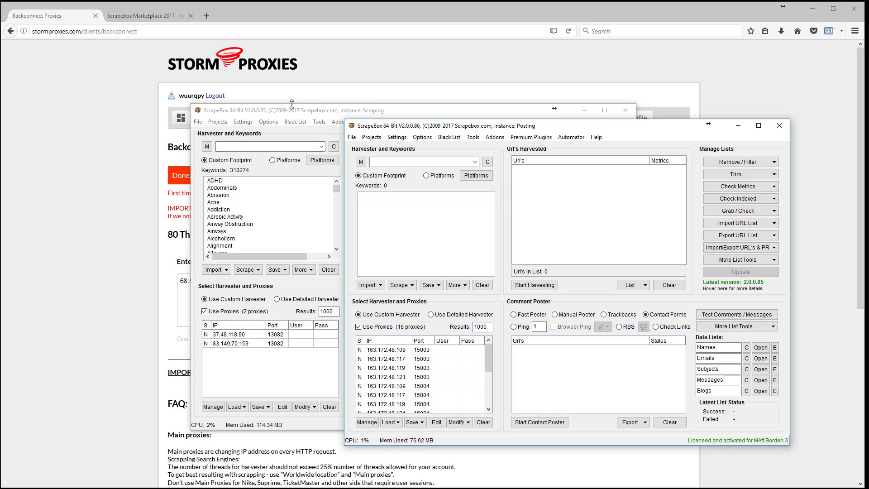
left_click_drag(292, 110, 174, 107)
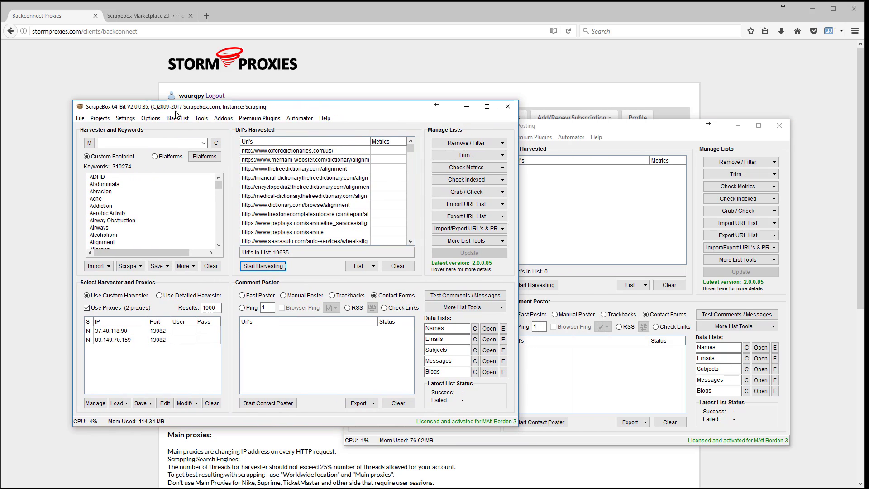
left_click(38, 292)
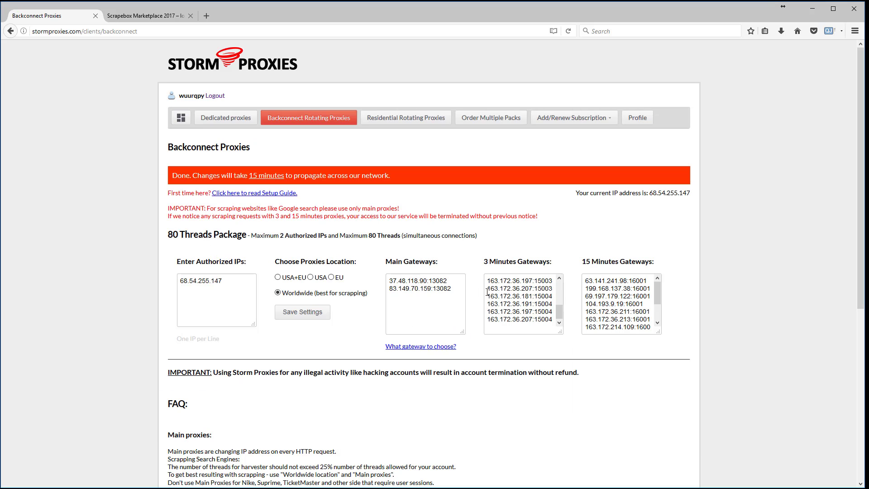
key("alt+Tab")
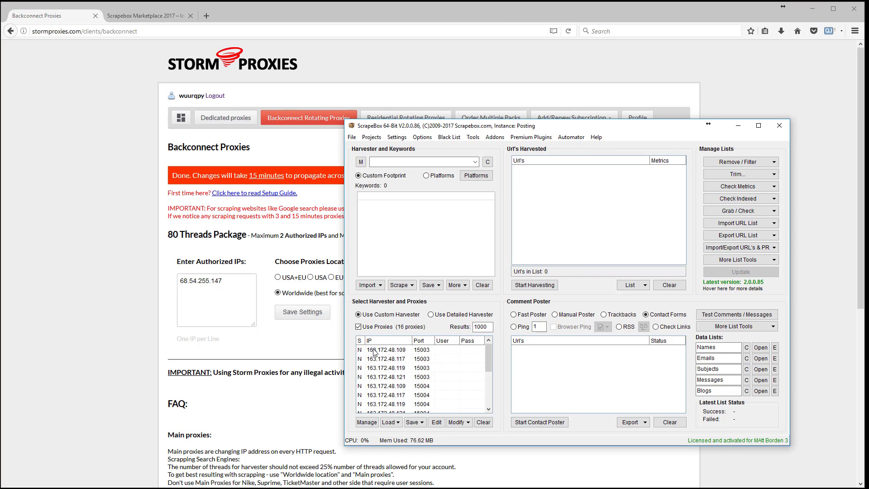
key("alt+Tab")
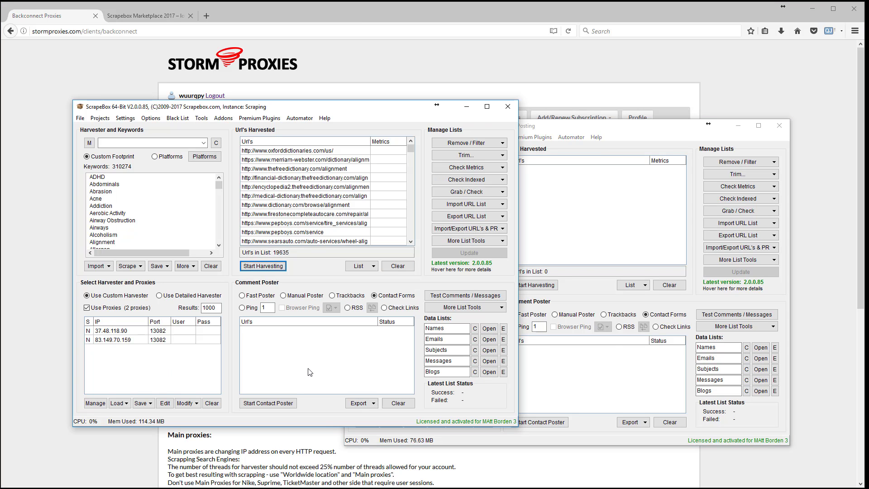
left_click_drag(545, 131, 601, 112)
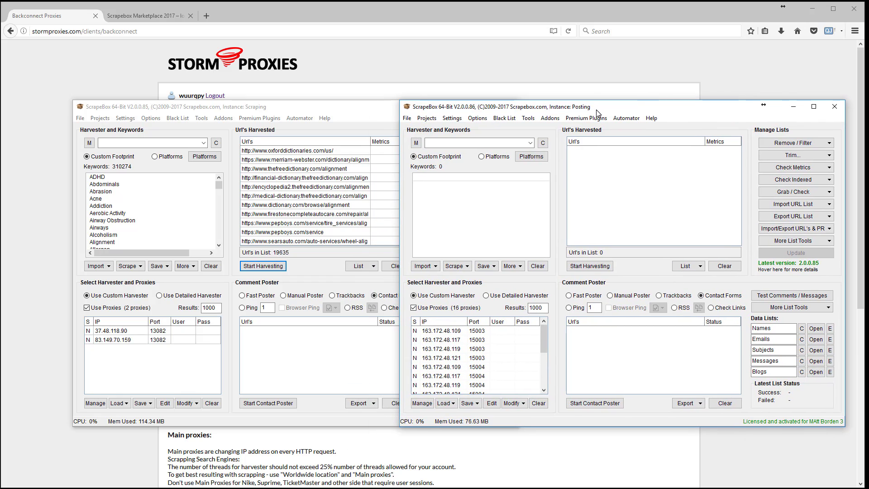
Step: Compare the Main and 3 Minutes Gateways on the Storm Proxies page with the proxies loaded in the two ScrapeBox instances
left_click(485, 88)
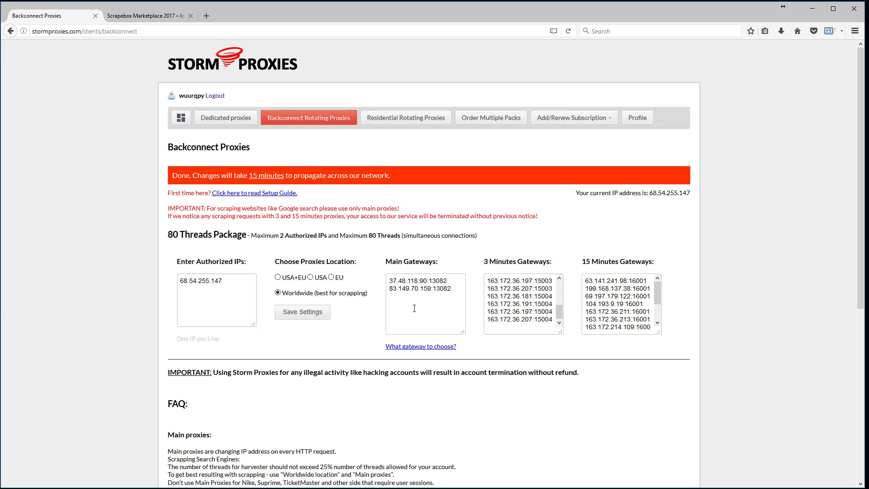
key("alt+Tab")
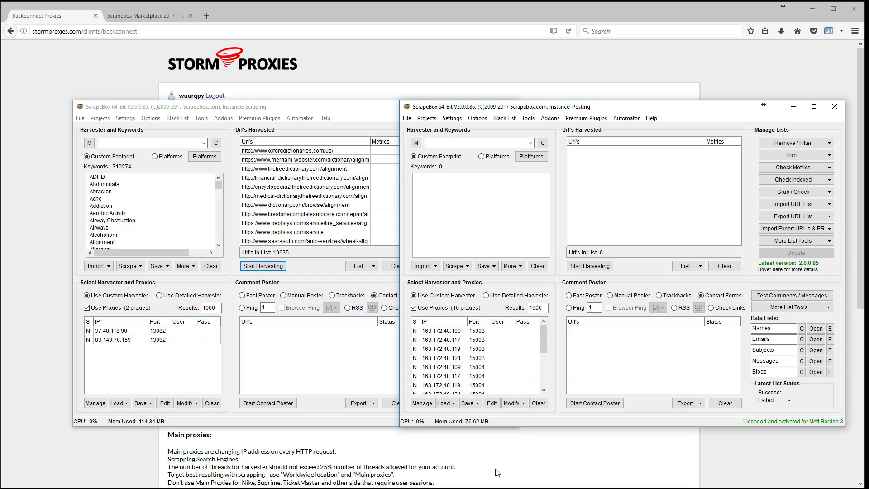
key("alt+Tab")
key("alt+Tab")
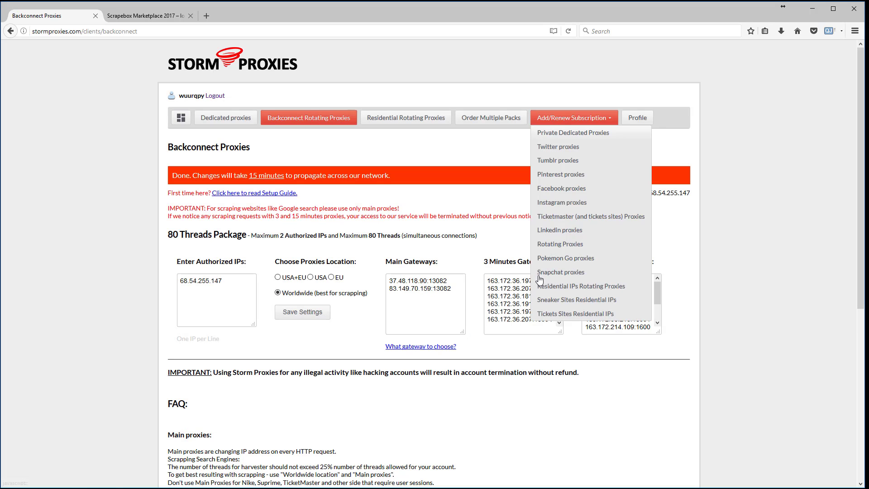
left_click(558, 300)
left_click_drag(557, 300, 559, 276)
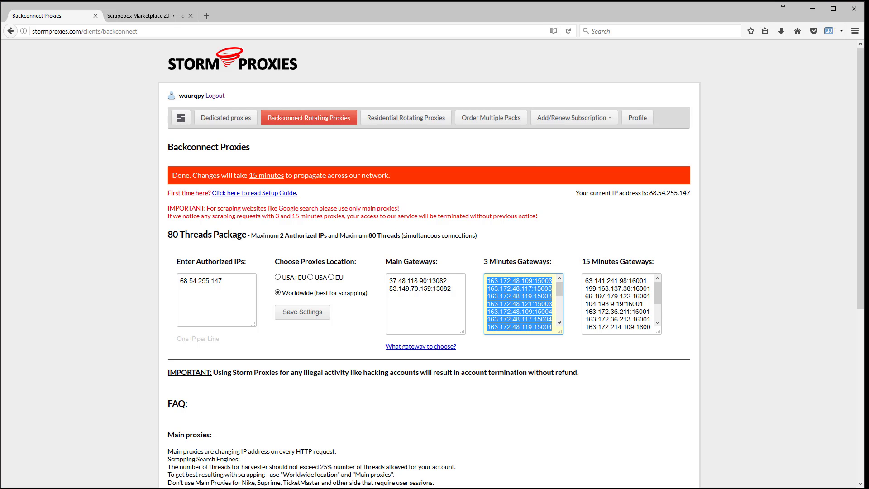
key("alt+Tab")
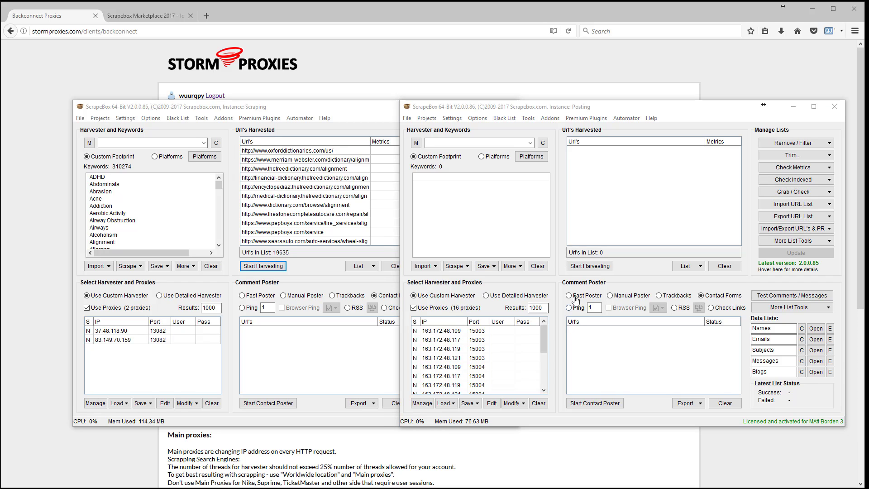
Step: Try the Contact Forms, Manual Poster and Trackbacks modes of the Posting instance's Comment Poster and leave it set to RSS
key("ctrl+Tab")
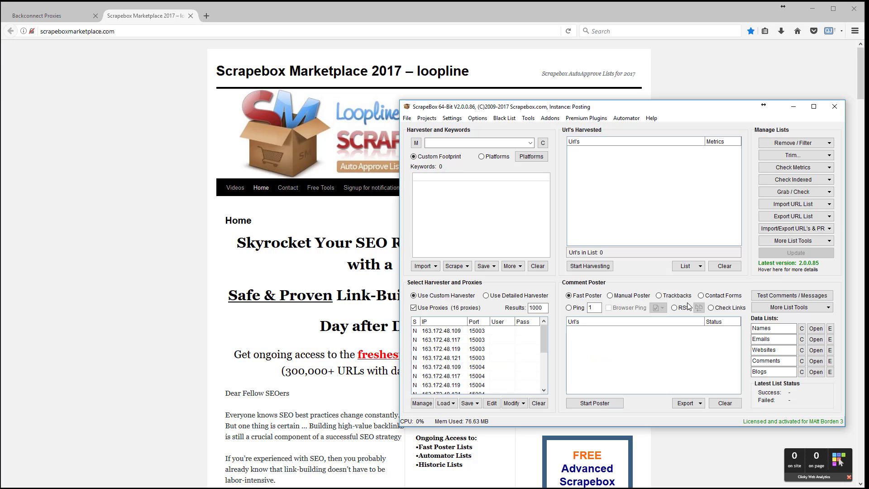
left_click(709, 299)
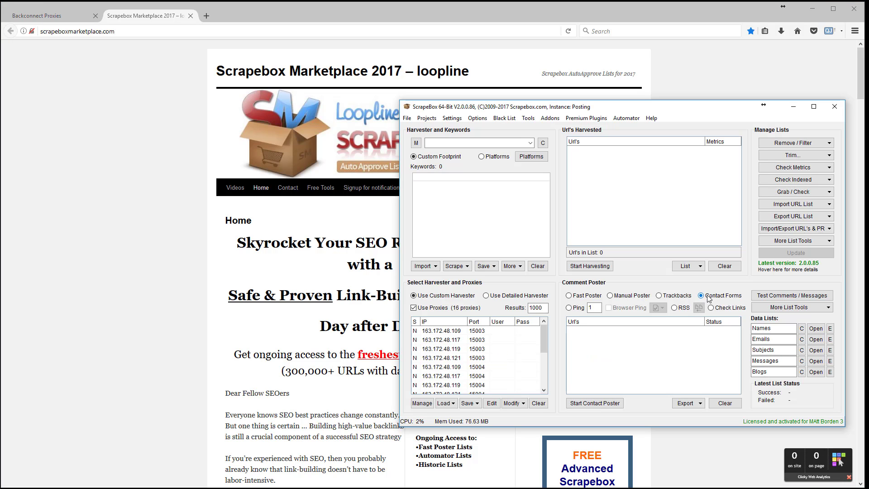
left_click(582, 300)
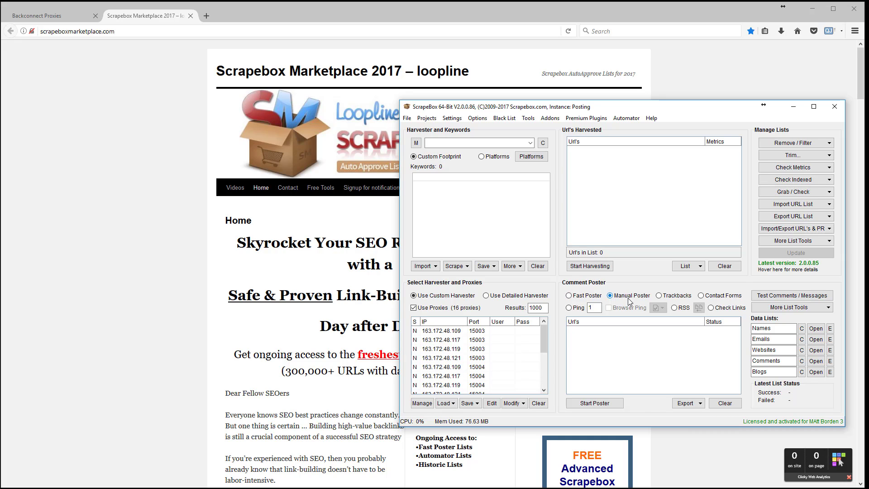
left_click(659, 295)
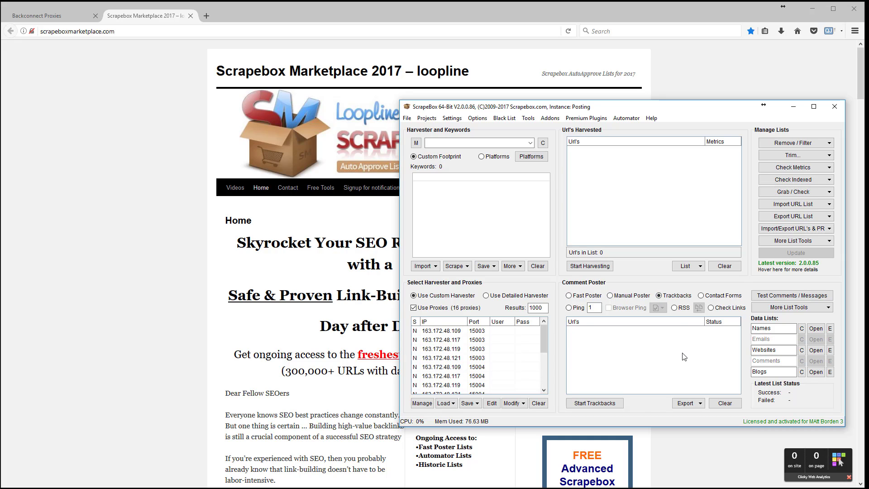
left_click(675, 308)
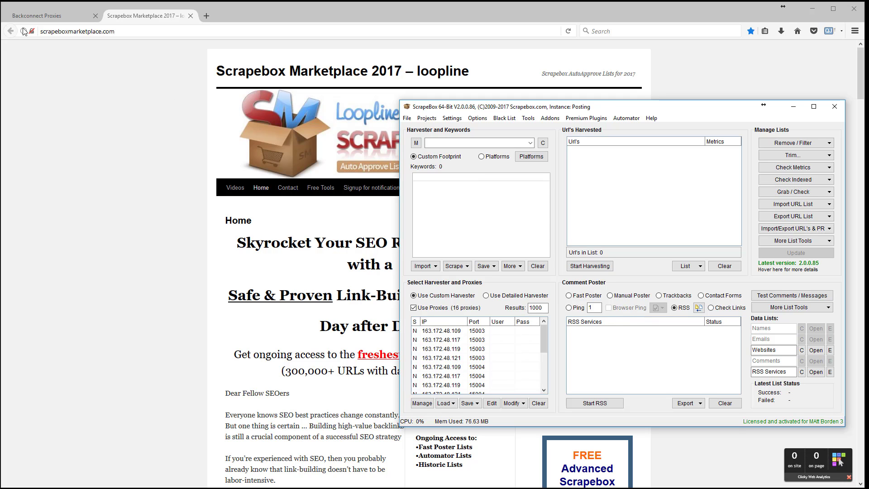
Step: Review the gateway lists on the Storm Proxies page again and look over the Scraping and Posting instances
left_click(45, 15)
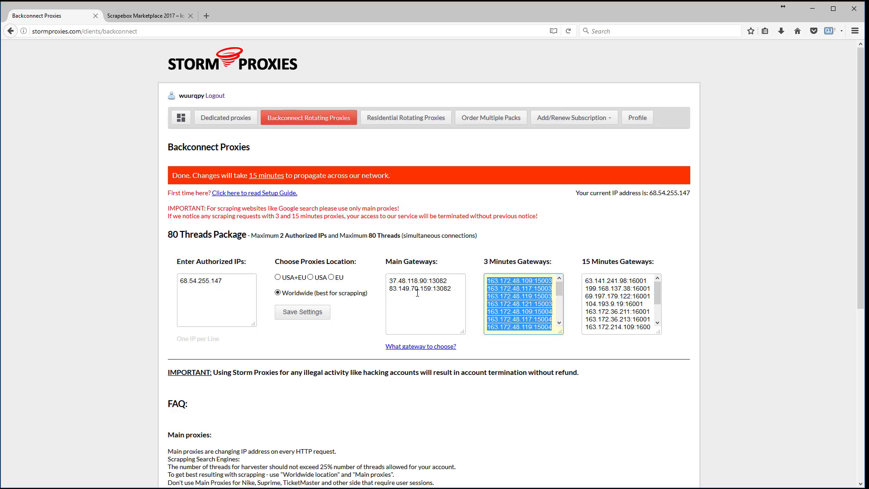
key("alt+Tab")
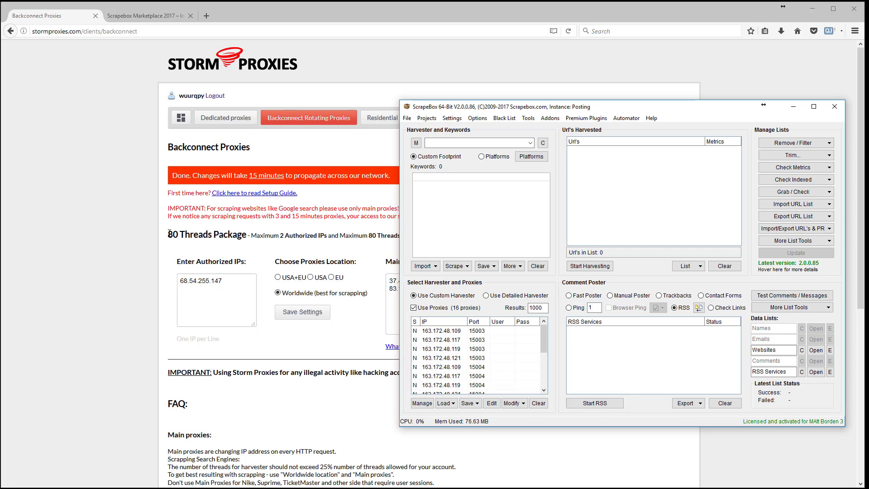
key("alt+Tab")
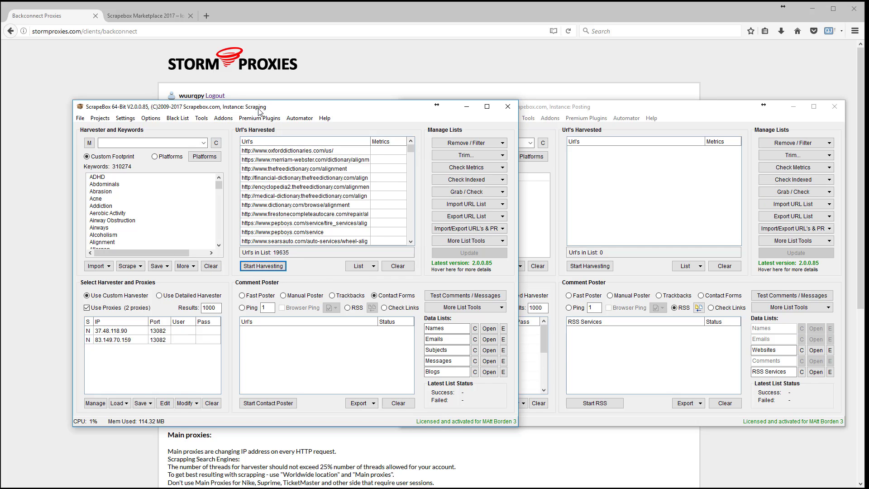
left_click(620, 363)
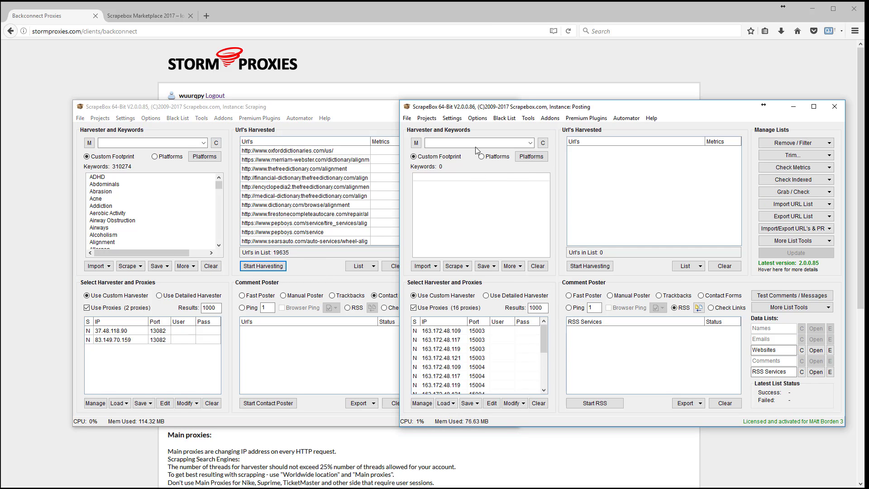
Step: Check the Posting instance's connection settings and compare them with the thread package on the Storm Proxies page
left_click(452, 118)
left_click(489, 129)
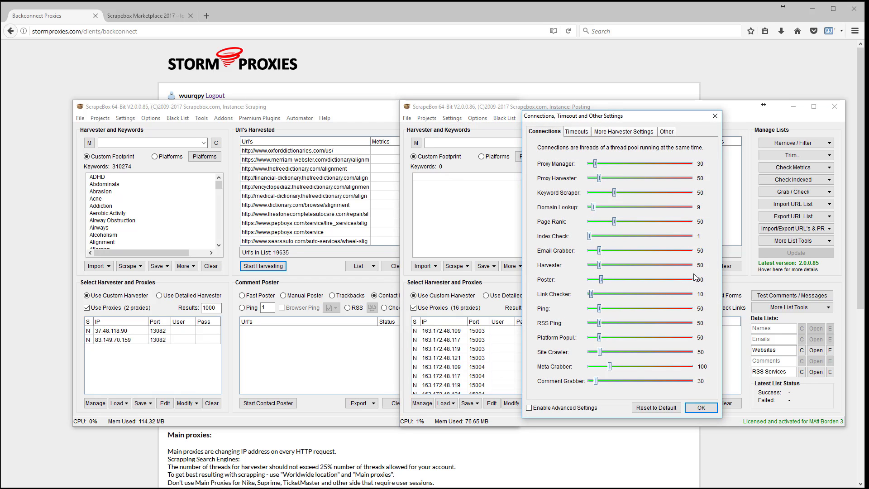
left_click(701, 408)
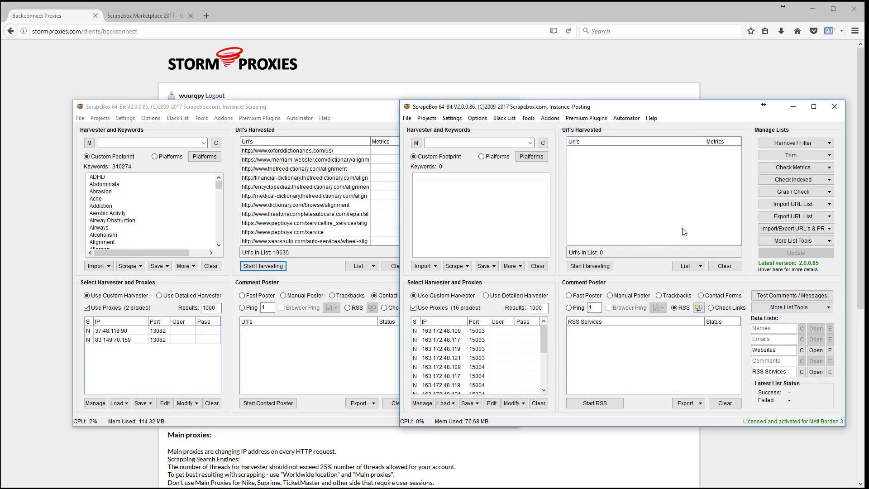
left_click(28, 229)
left_click_drag(168, 234, 247, 234)
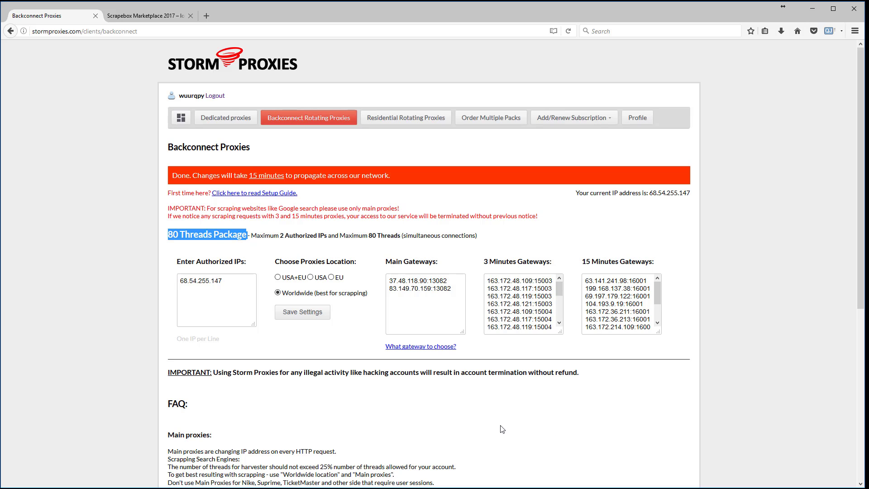
Step: Switch to the Word document and highlight the line "Link in the description"
key("alt+Tab")
left_click_drag(427, 240, 290, 242)
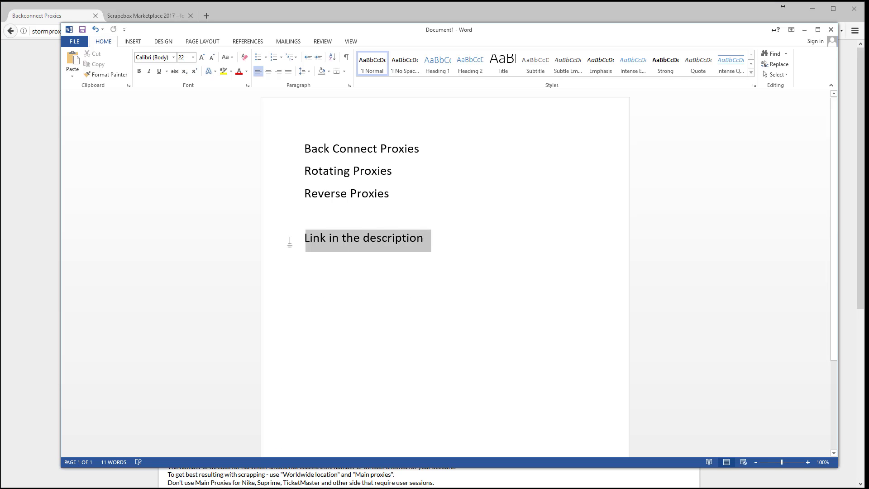
left_click(359, 277)
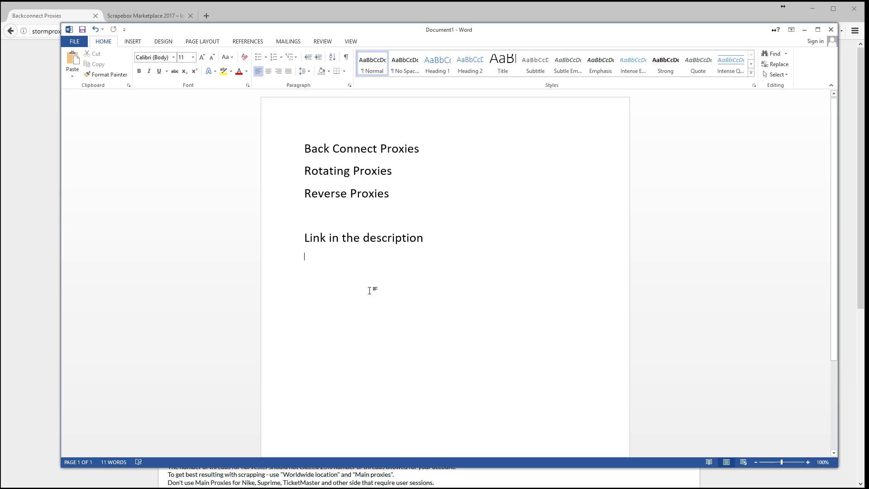